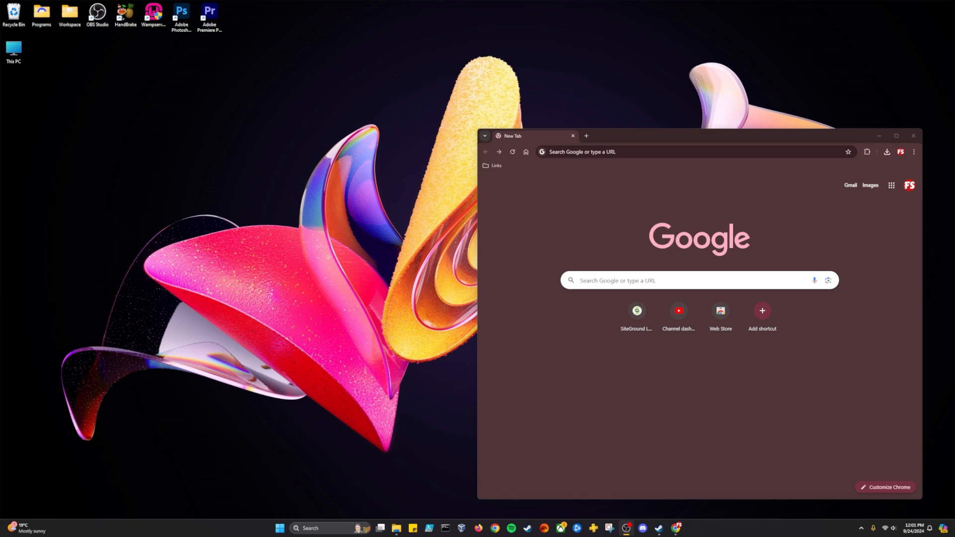
- Search the web for "wamp download" and download wampserver3.3.5_x64.exe from the WampServer project on SourceForge
click(701, 276)
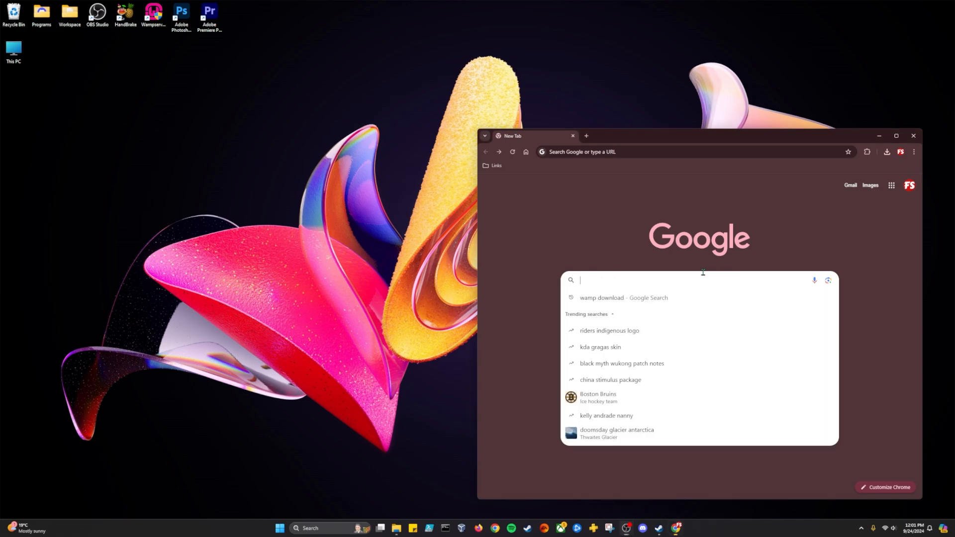
click(631, 303)
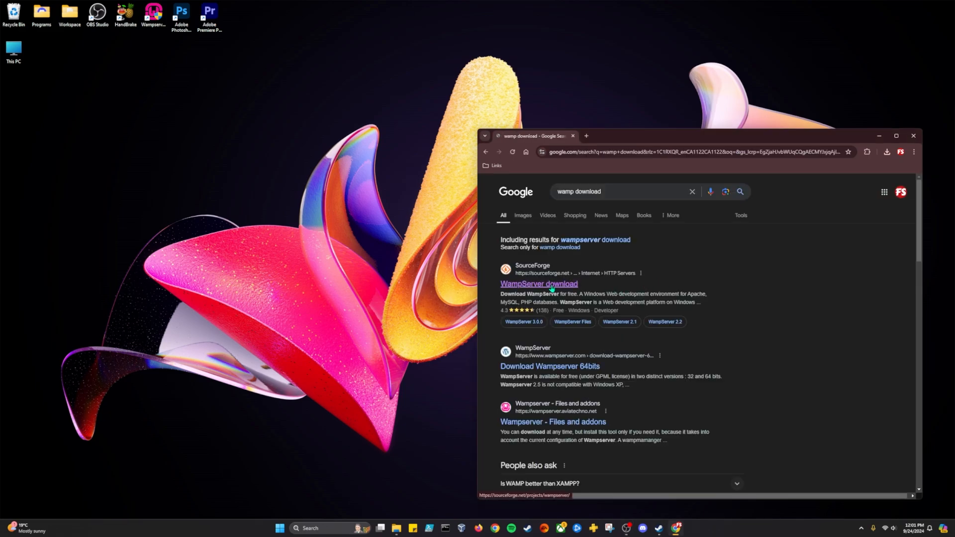
click(518, 287)
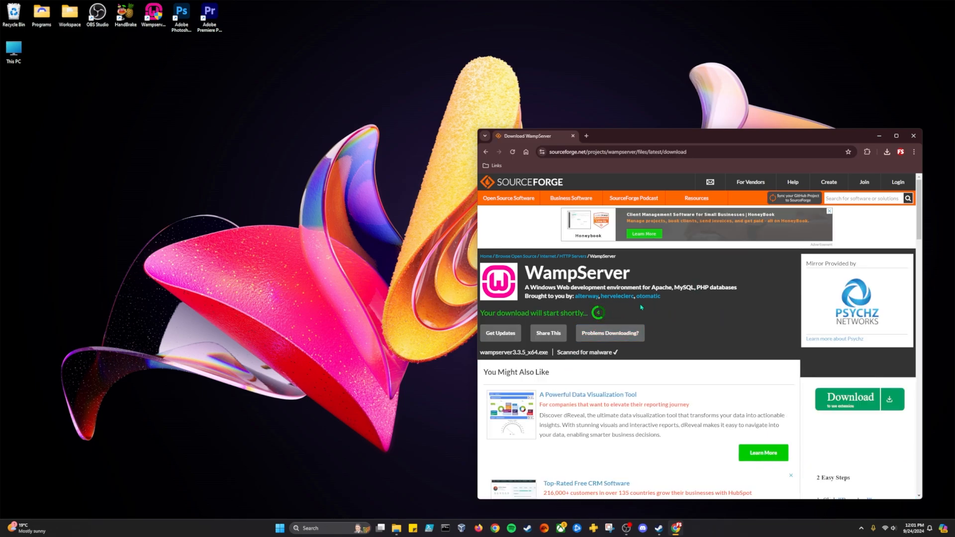
key(alt+Left)
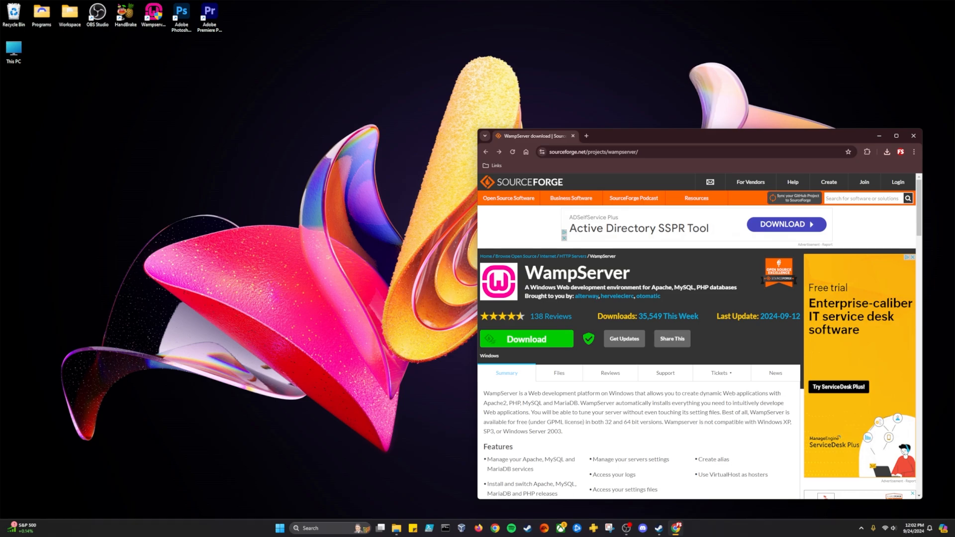
- Run the downloaded Wampserver64 3.3.5 installer in English and accept its license agreement
key(super+e)
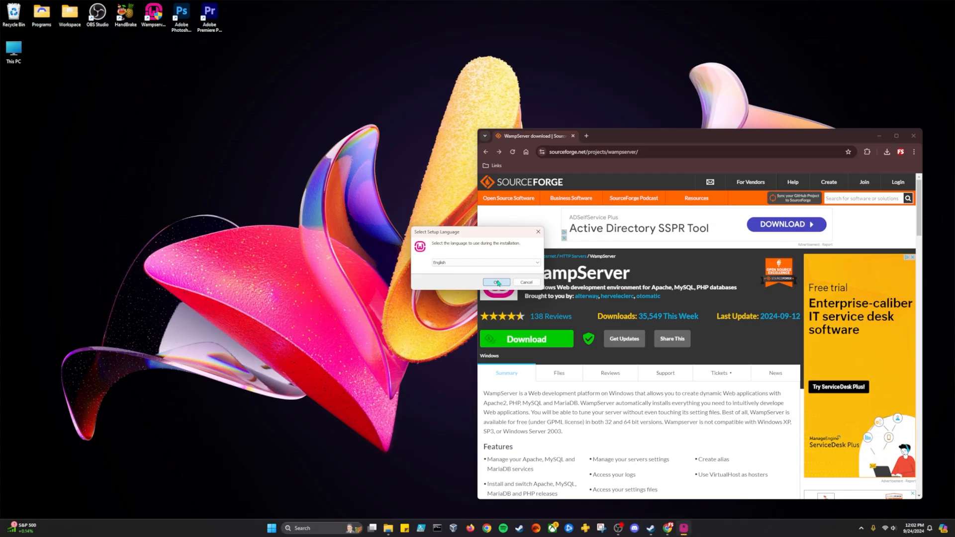
click(498, 282)
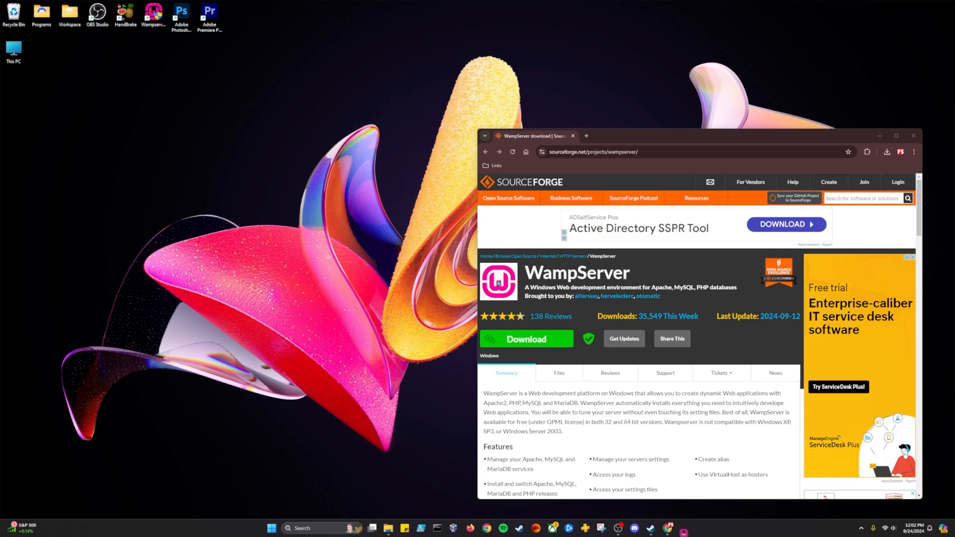
click(407, 314)
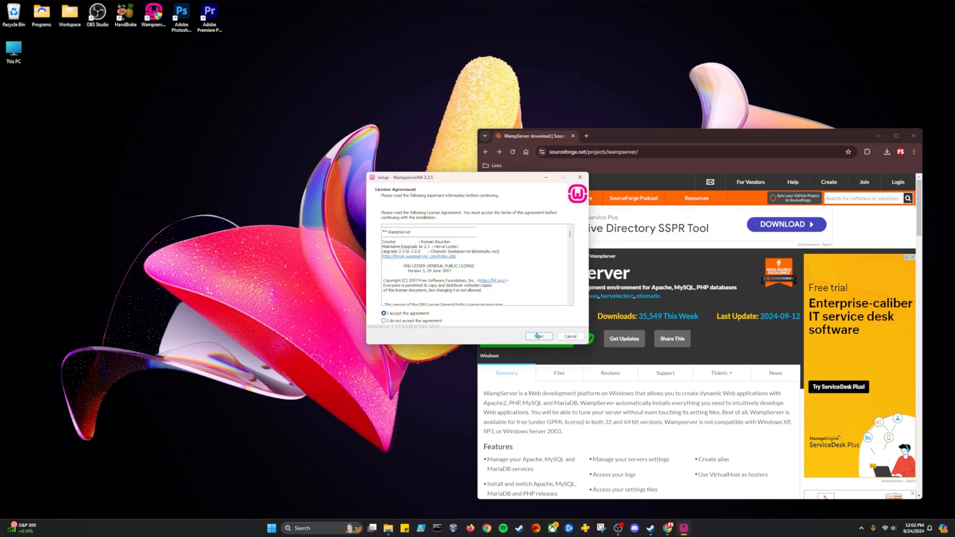
click(539, 336)
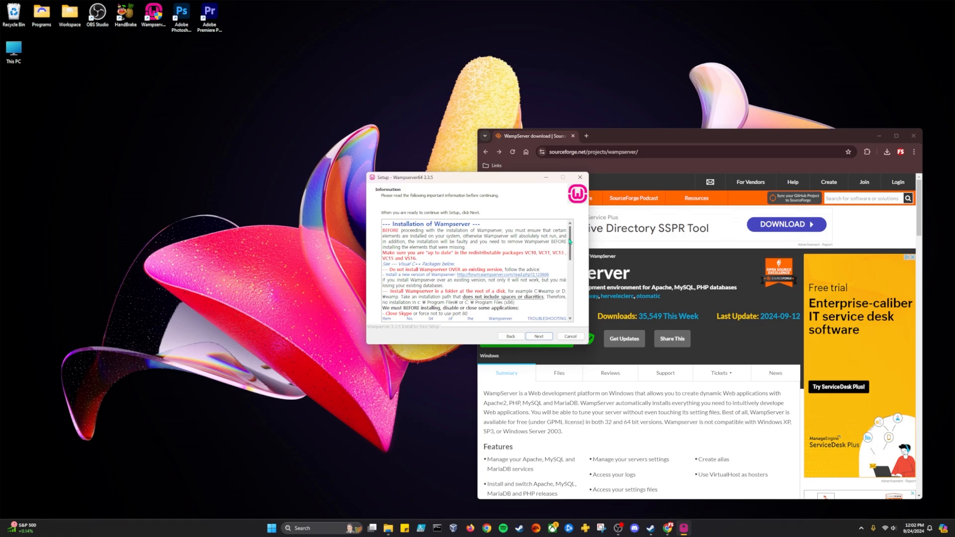
- Read the setup's installation prerequisites and download check_vcredist.exe from the link in the Visual C++ Packages section
scroll(571, 241, down, 2)
scroll(571, 241, up, 2)
scroll(493, 256, down, 5)
scroll(493, 258, down, 3)
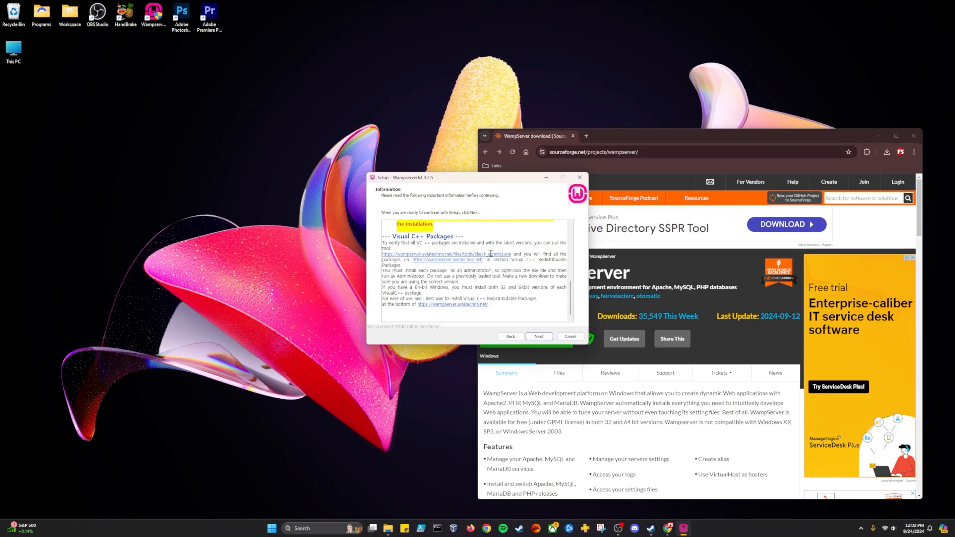
scroll(534, 293, up, 7)
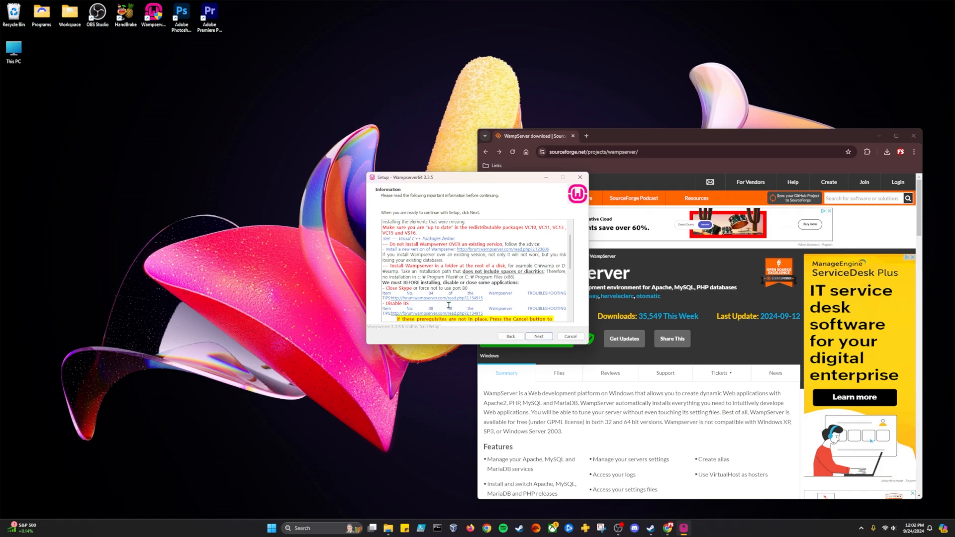
scroll(480, 297, down, 2)
scroll(480, 297, down, 3)
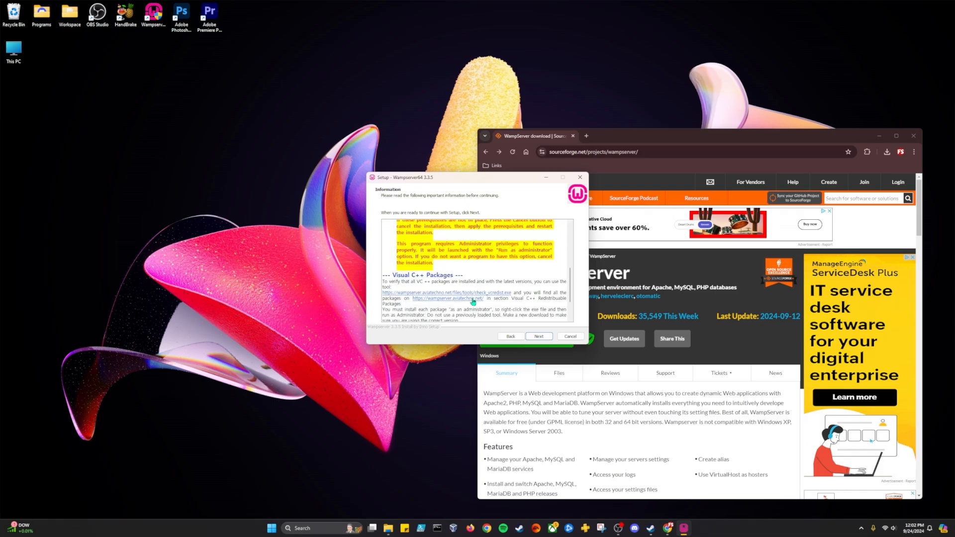
click(487, 295)
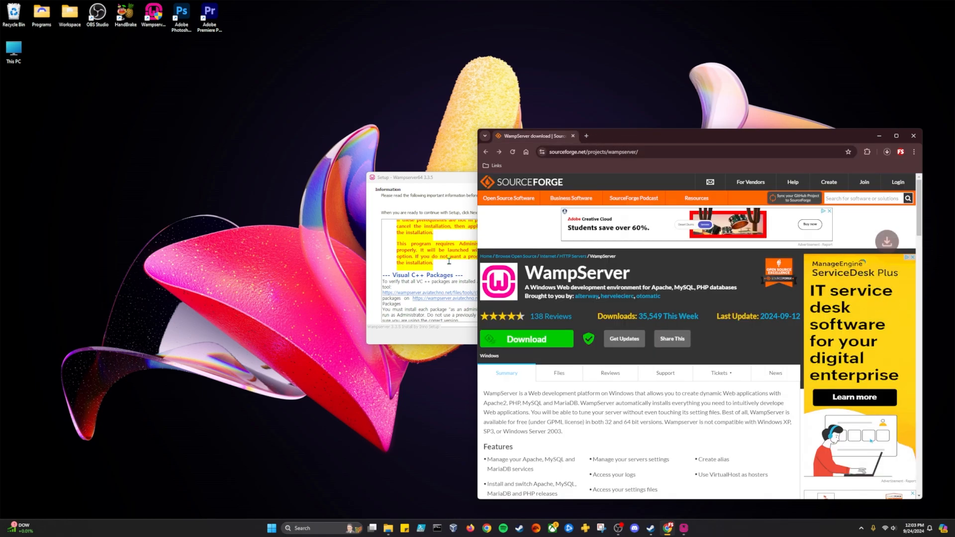
- Copy the check_vcredist.exe link from the setup information and open only its base site, wampserver.aviatechno.net, in a new browser tab
click(433, 300)
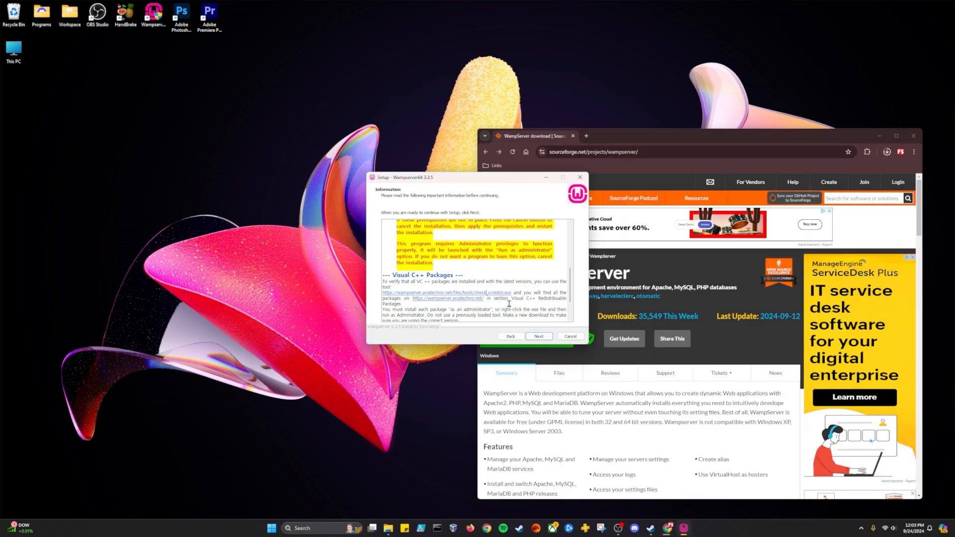
drag(517, 294, 382, 293)
key(ctrl+c)
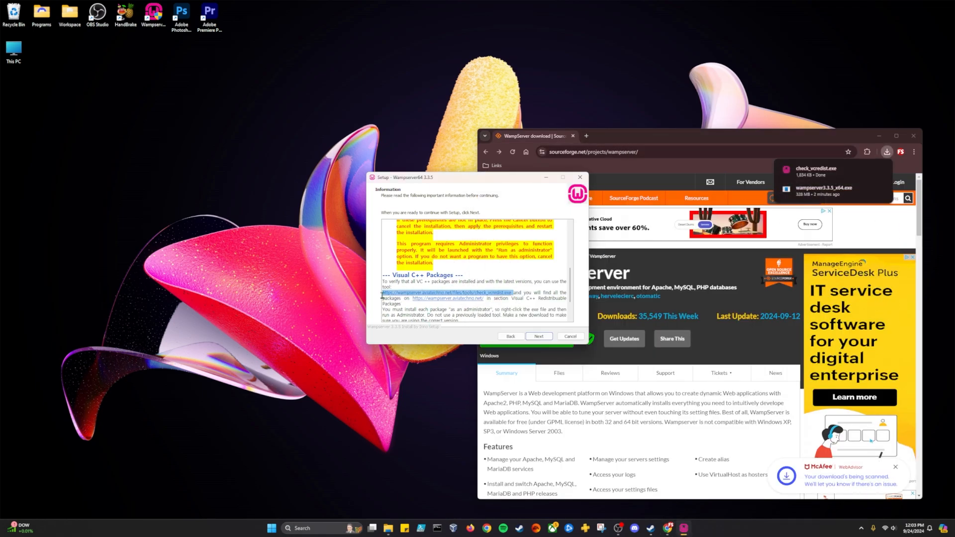
click(613, 154)
click(587, 136)
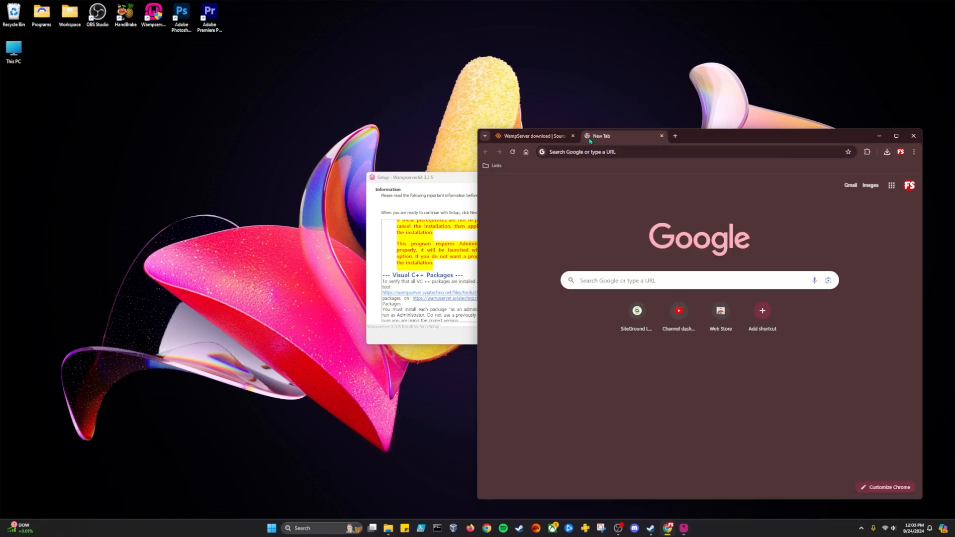
key(ctrl+v)
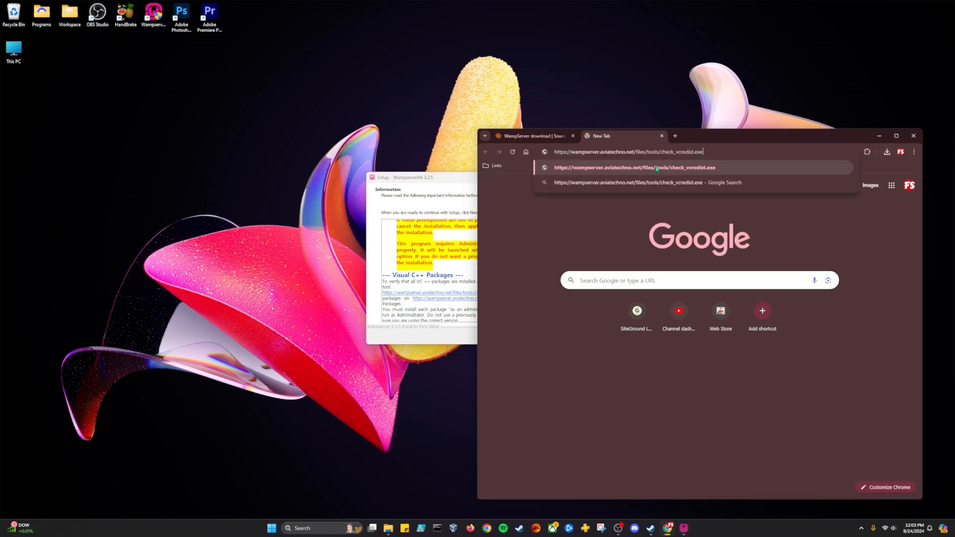
drag(704, 151, 633, 152)
key(BackSpace)
key(Return)
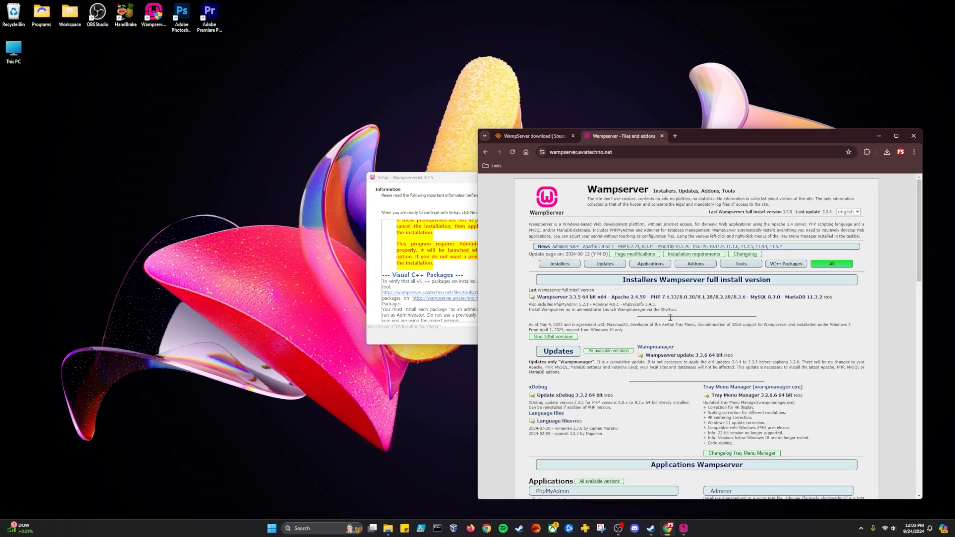
- Browse the Wampserver files and addons page for the Visual C++ Redistributable Packages section
scroll(669, 442, down, 6)
scroll(669, 443, down, 5)
scroll(673, 441, up, 4)
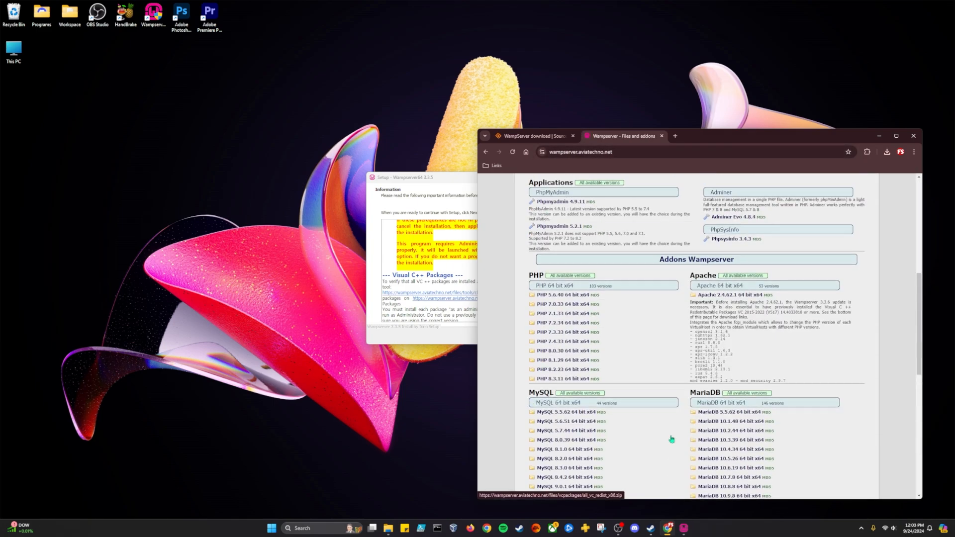
drag(613, 151, 546, 154)
click(431, 179)
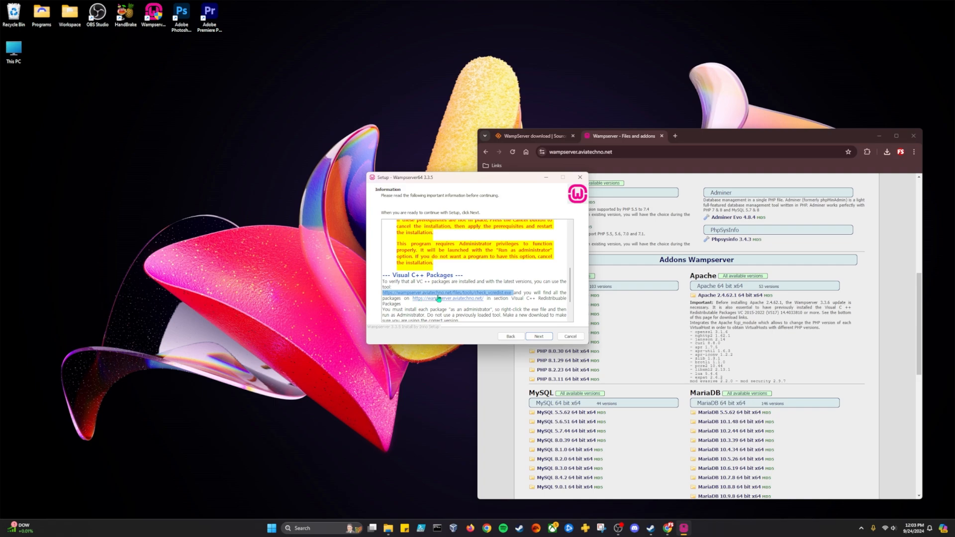
click(697, 150)
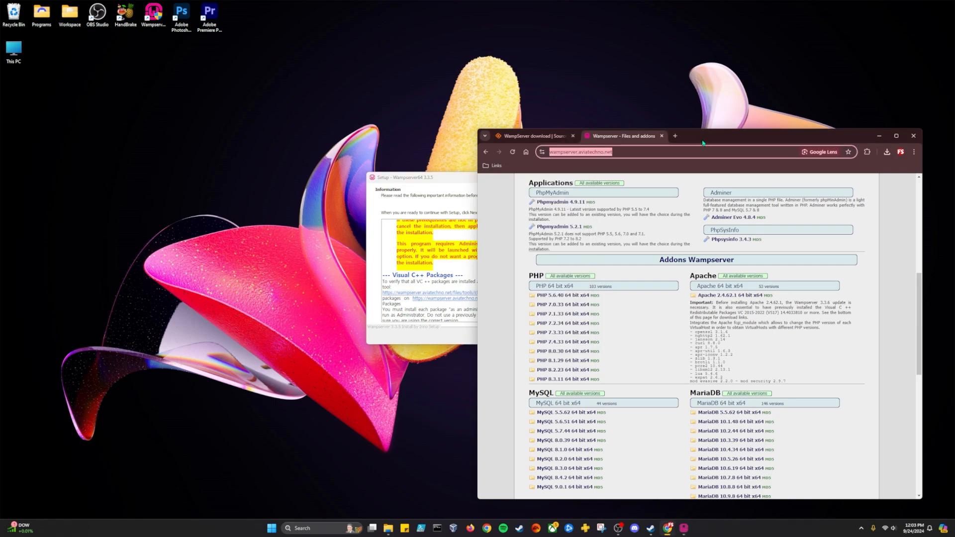
scroll(635, 322, down, 7)
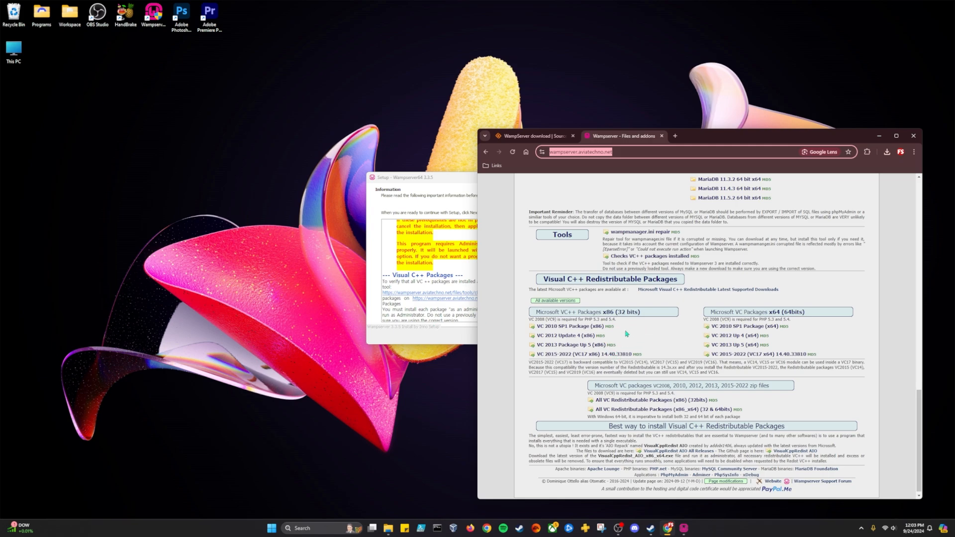
- Advance the Wampserver64 setup to the destination folder page and exit the installer without installing
click(453, 221)
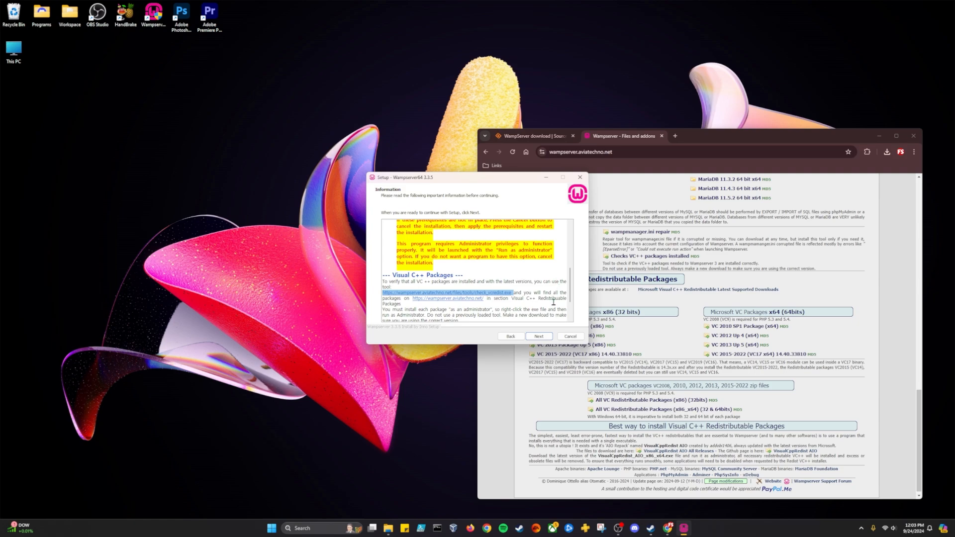
click(545, 337)
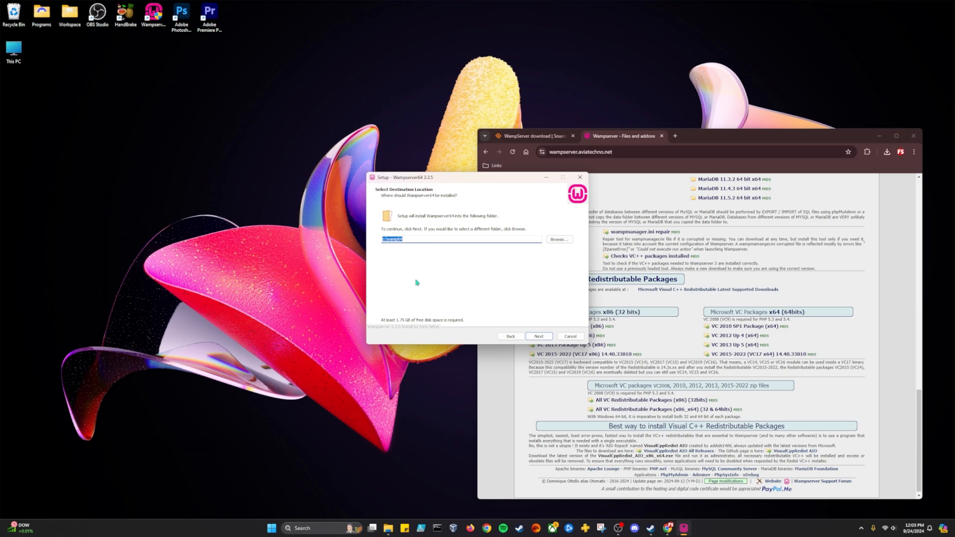
click(579, 178)
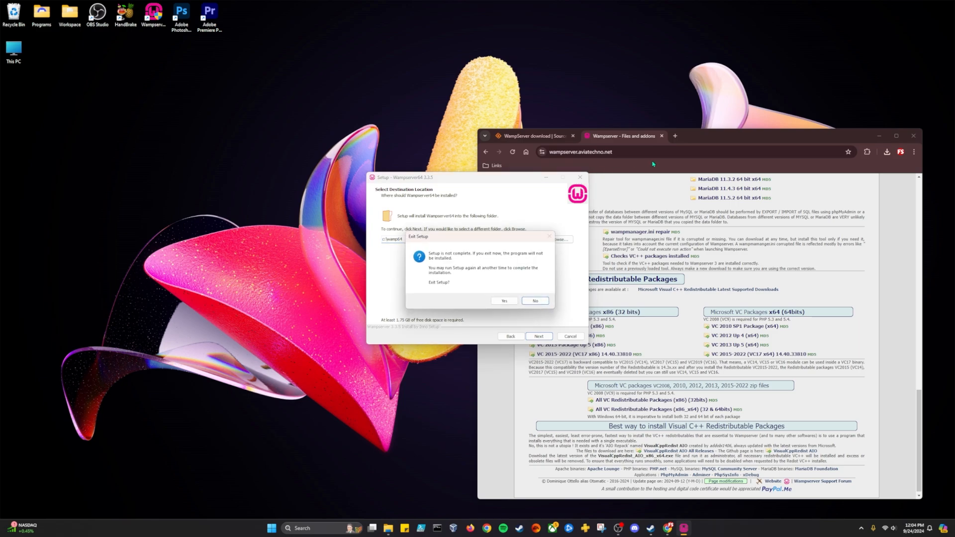
click(502, 302)
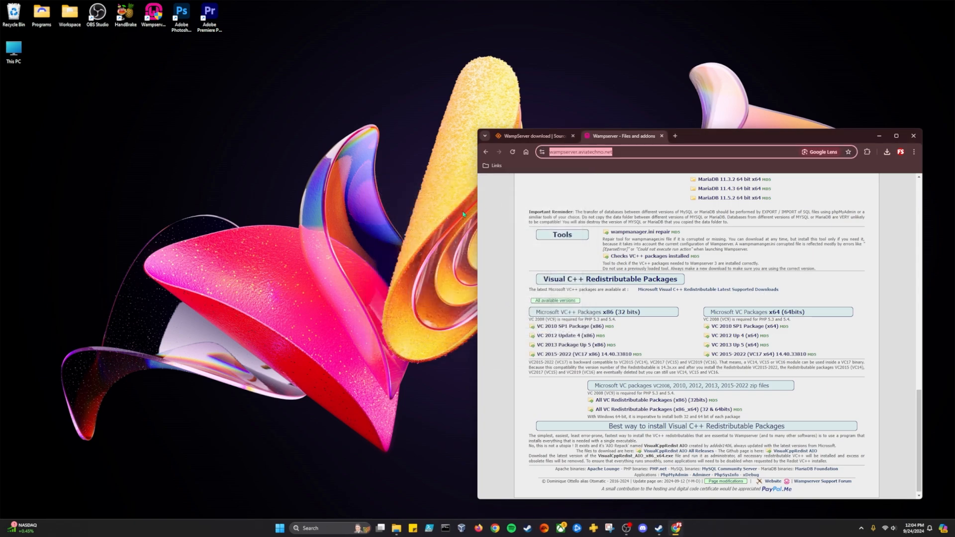
- Launch Wampserver64 from its desktop shortcut and check the service status of its system tray icon
click(153, 16)
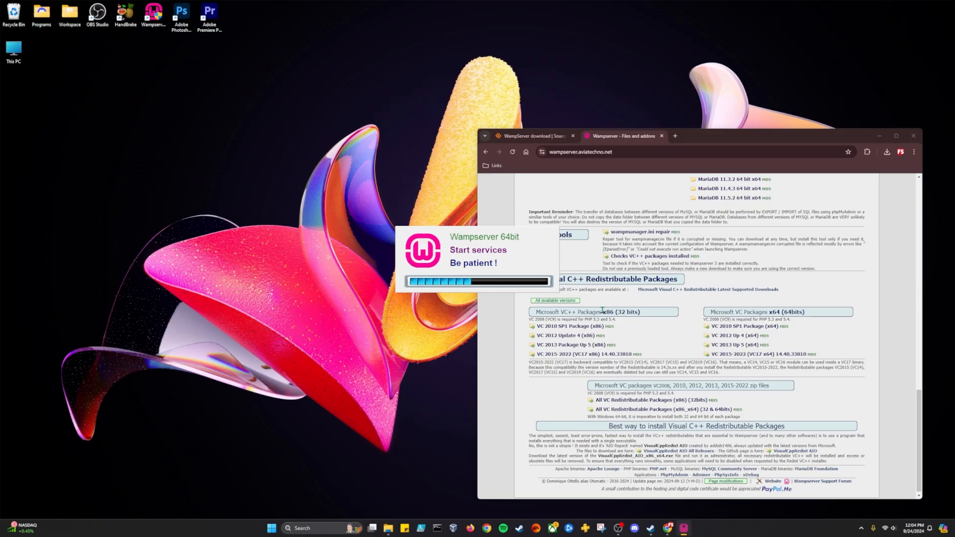
click(552, 151)
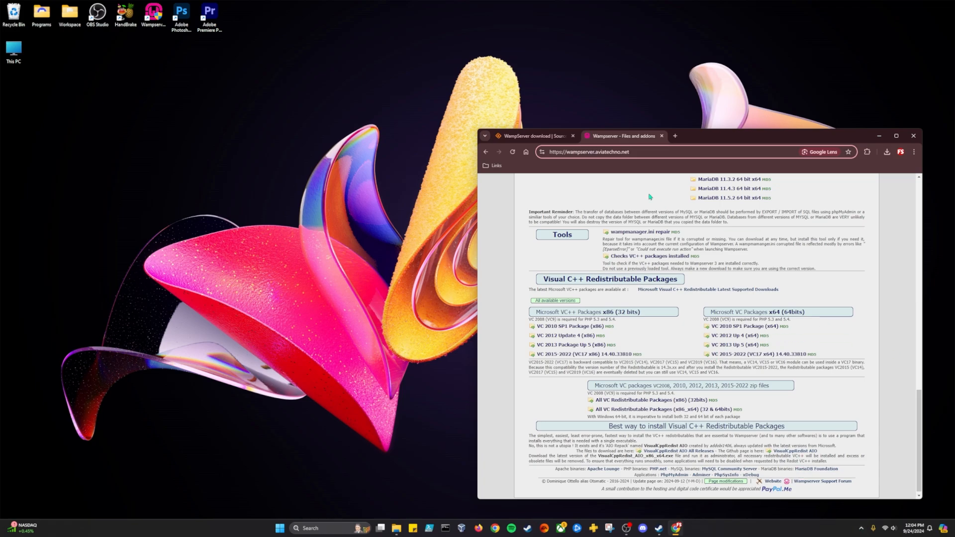
click(861, 528)
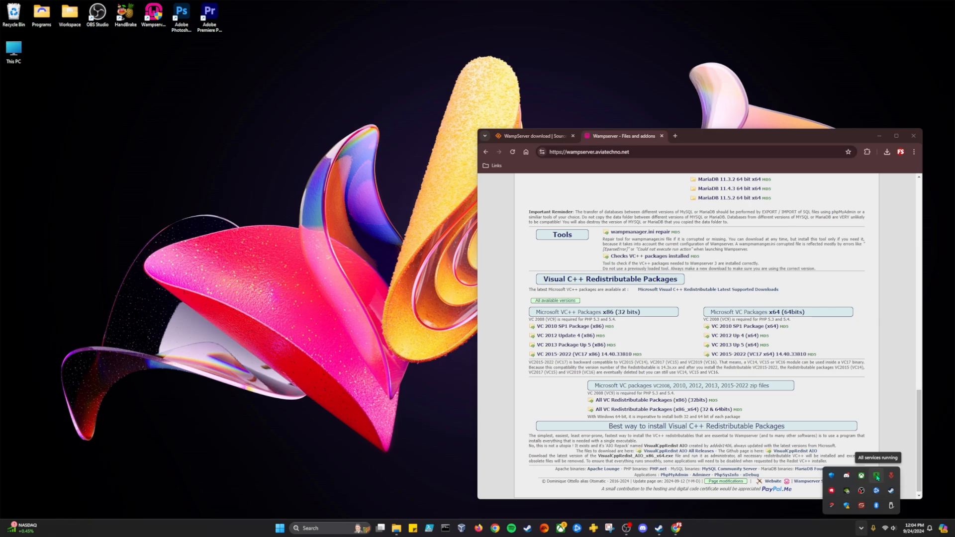
- Examine Wampserver's tray menus, covering phpMyAdmin, virtual hosts, Apache, the database and service commands, and the Tools options
click(877, 477)
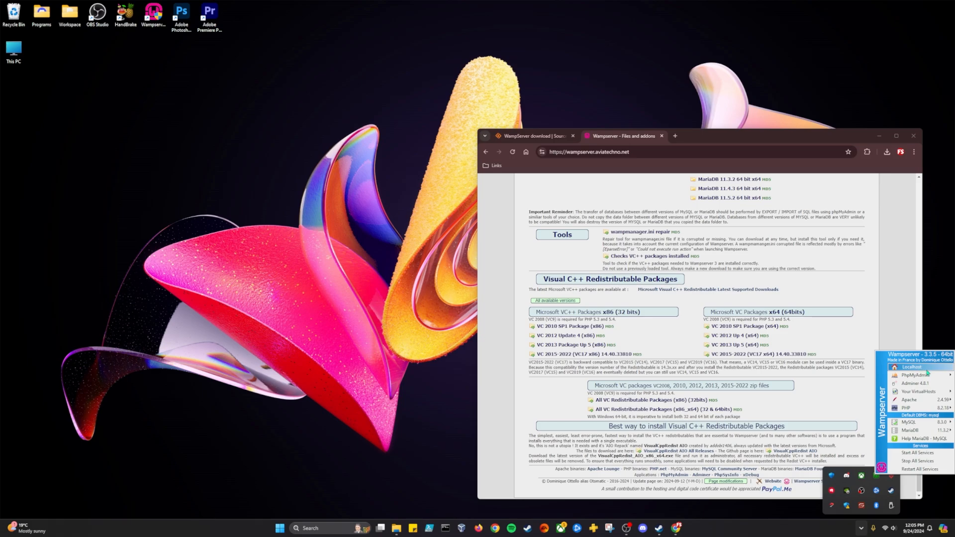
mouse_move(931, 378)
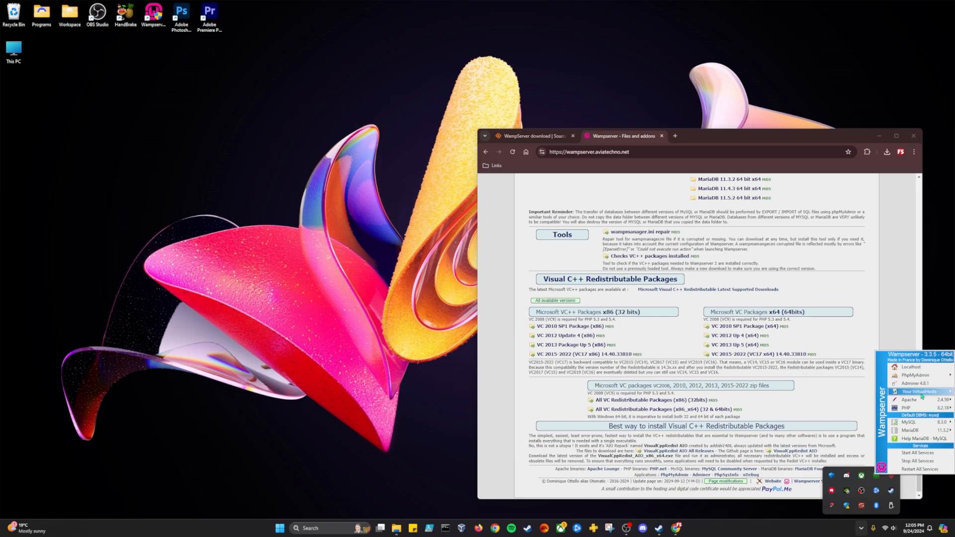
mouse_move(923, 395)
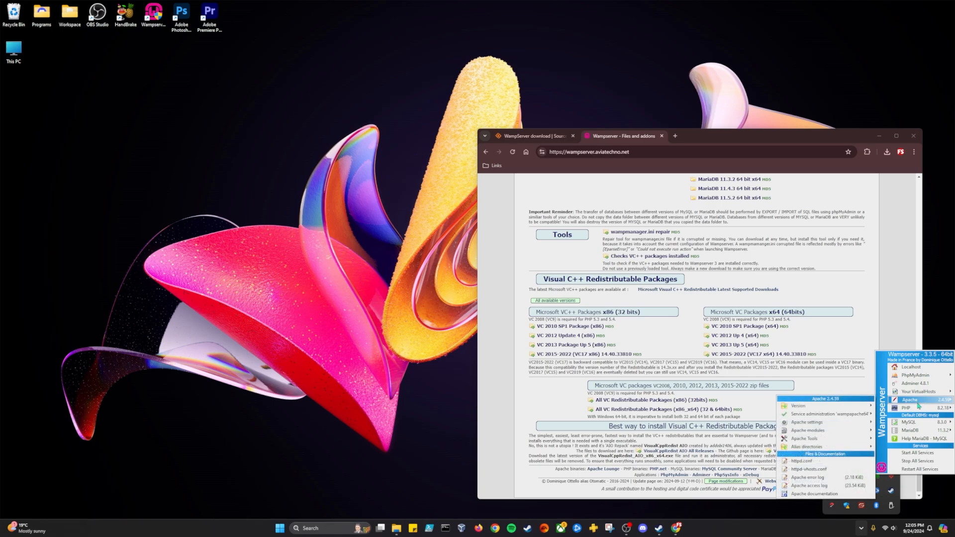
mouse_move(925, 431)
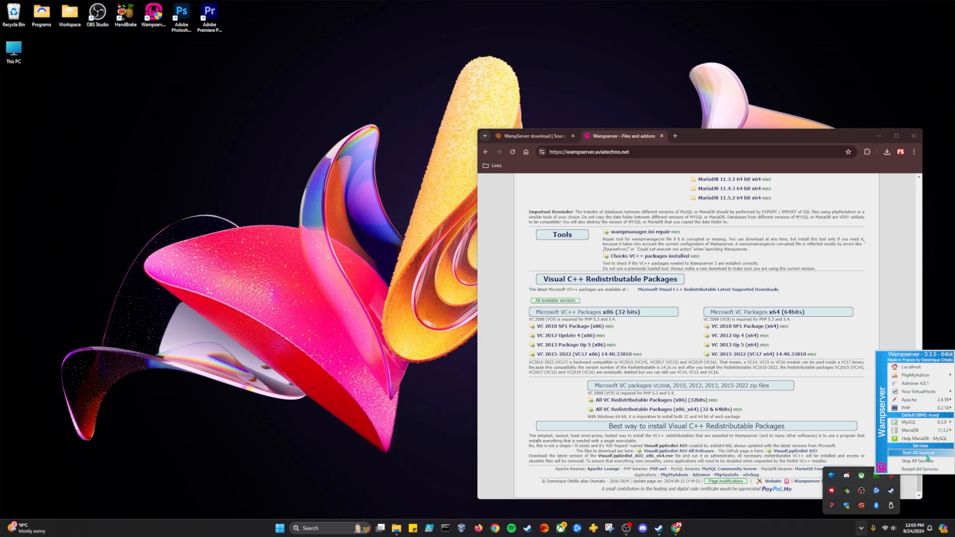
right_click(875, 480)
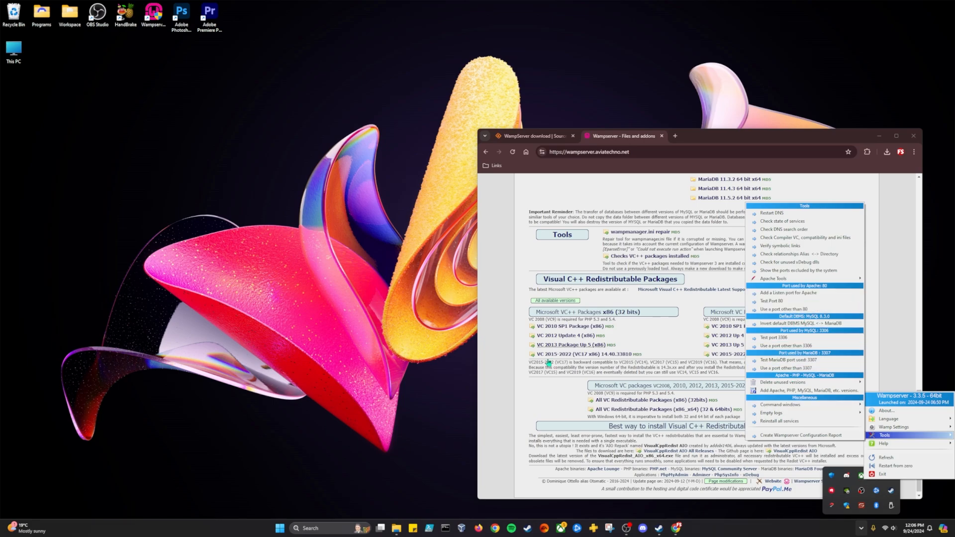
click(440, 374)
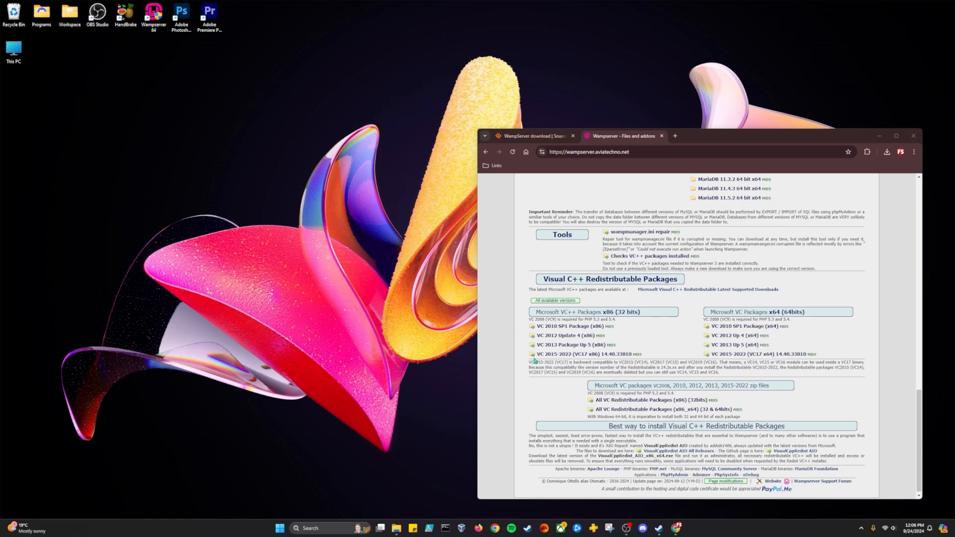
- Recheck the Wampserver icon among the hidden system tray icons
drag(814, 147, 819, 146)
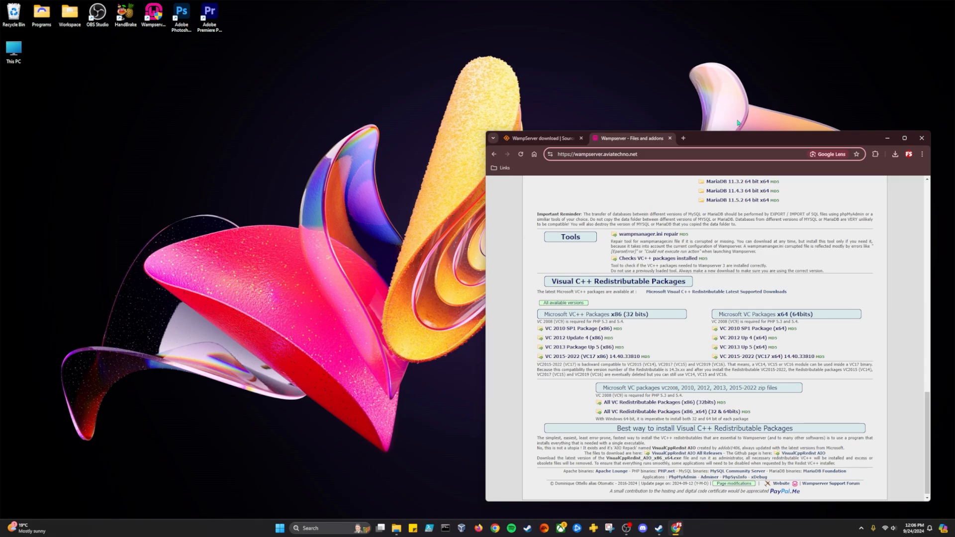
click(861, 528)
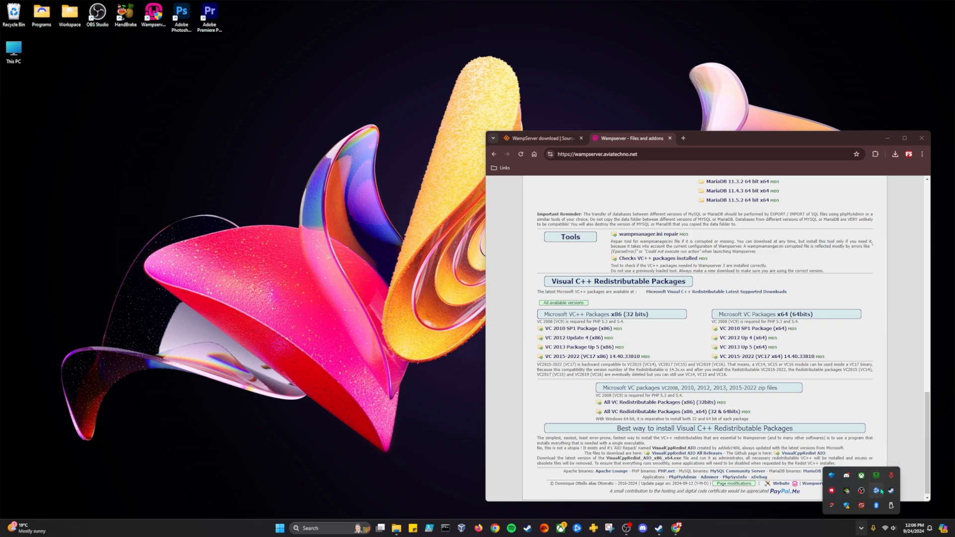
click(935, 460)
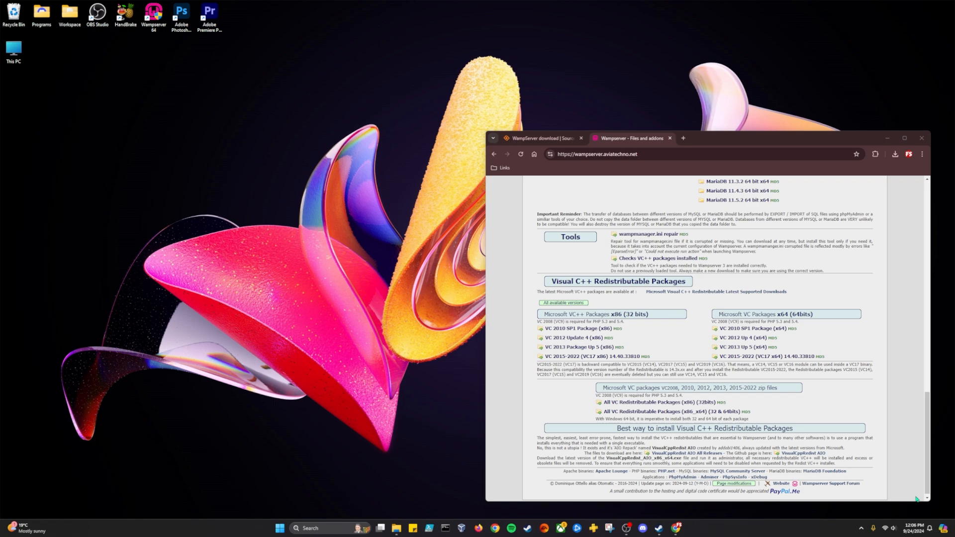